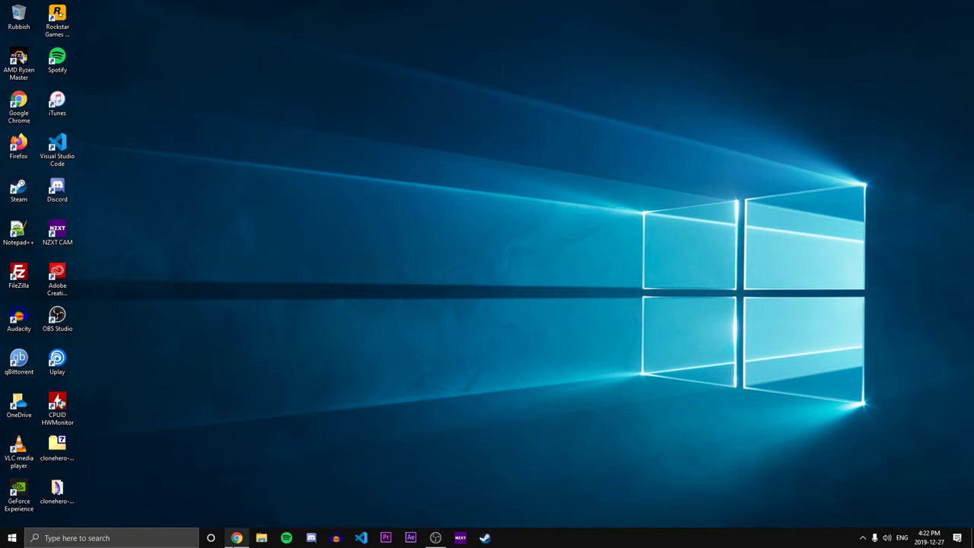
Download the Clone Hero v0.23.2.2 Windows 64-bit build to the Desktop as clonehero-win64 (1).7z.
left_click(237, 537)
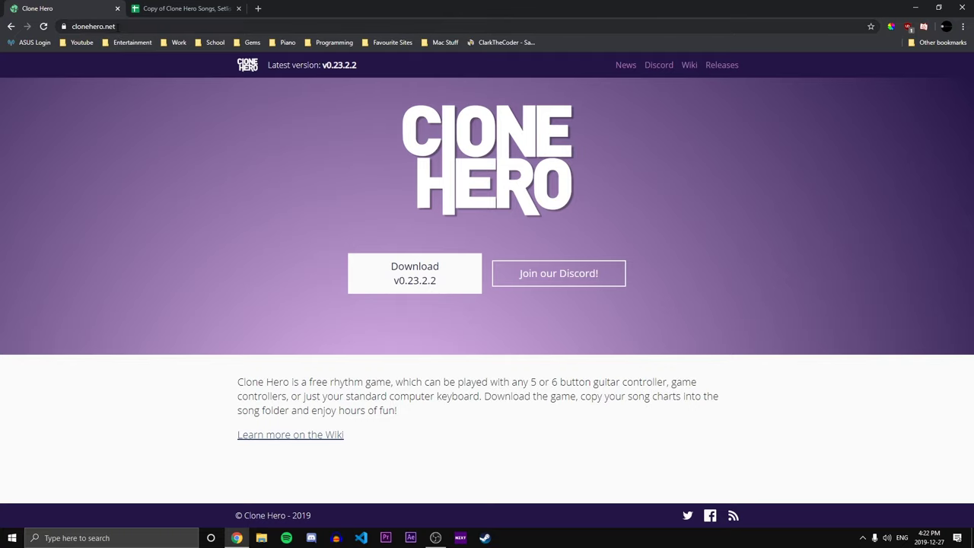
left_click(413, 278)
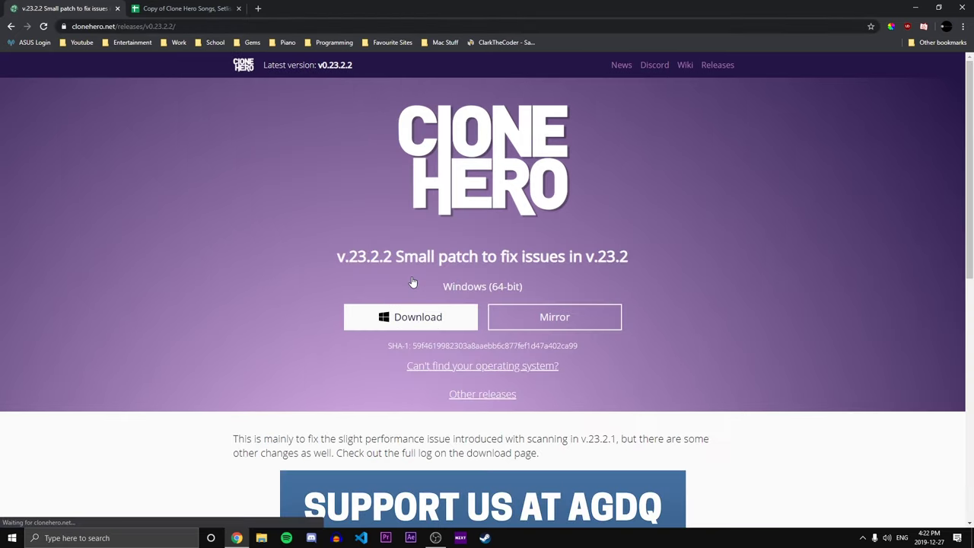
left_click(424, 325)
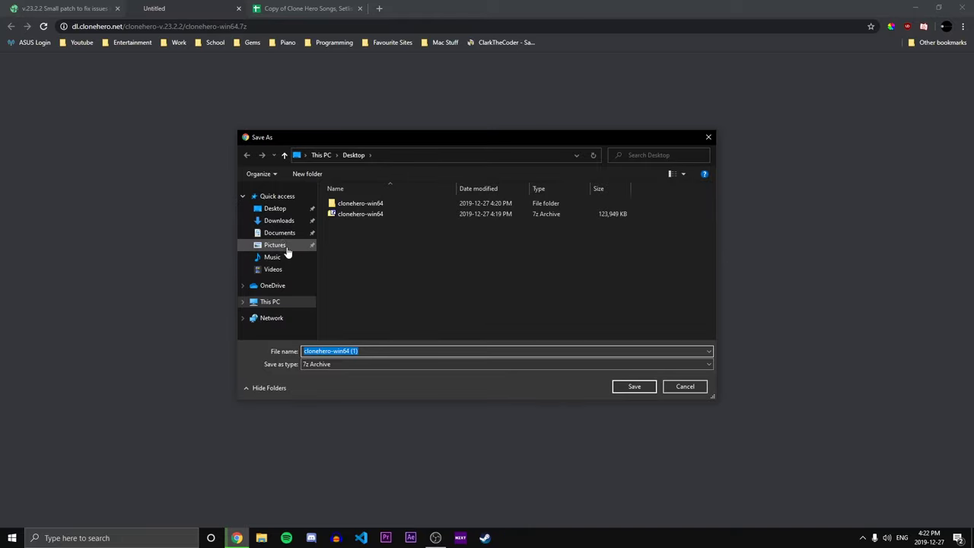
left_click(274, 208)
left_click(630, 388)
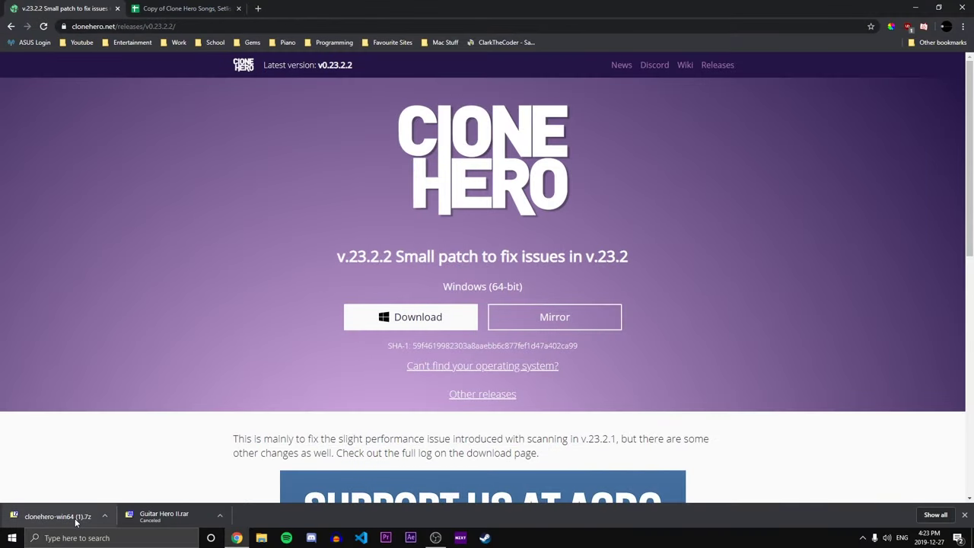
left_click(915, 7)
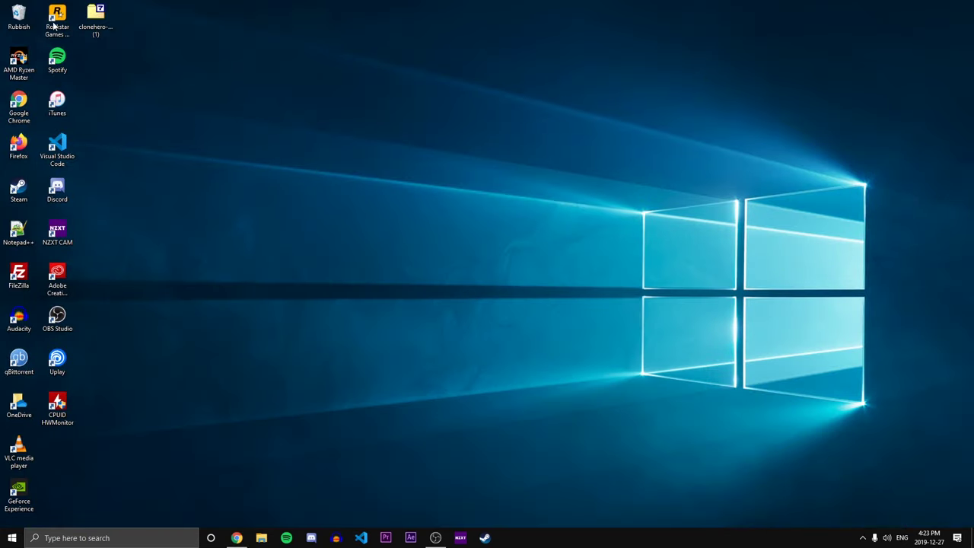
Extract clonehero-win64 (1).7z with 7-Zip into a clonehero-win64 folder on the Desktop.
double_click(97, 25)
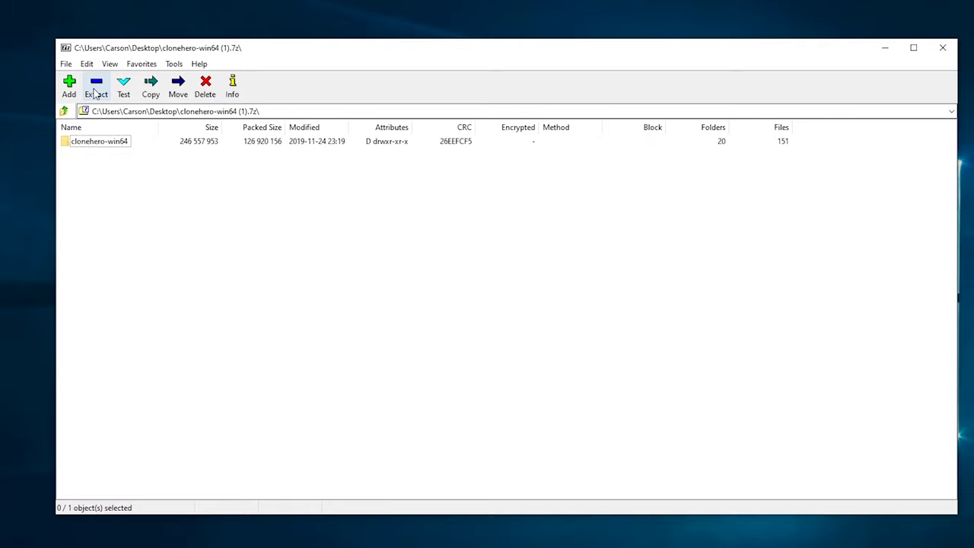
left_click(94, 89)
left_click(549, 332)
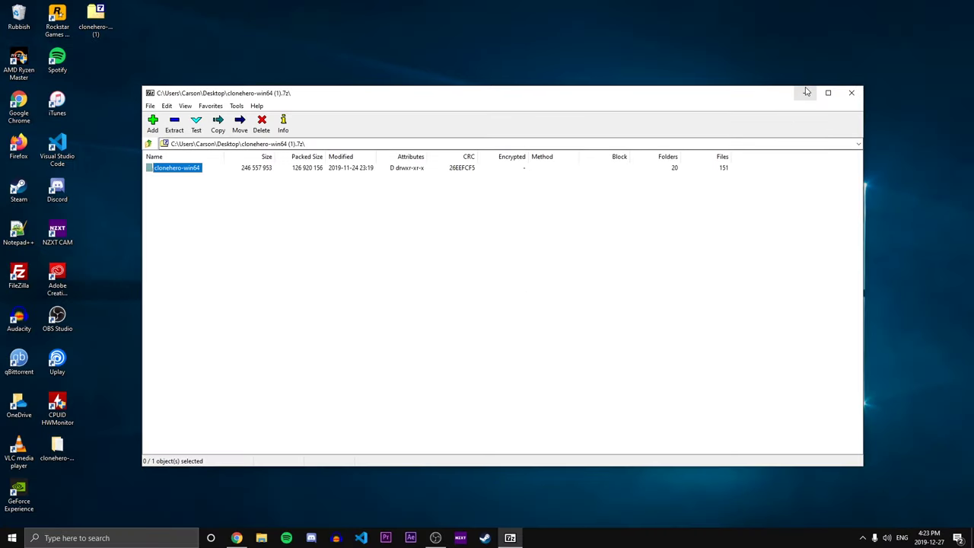
left_click(804, 94)
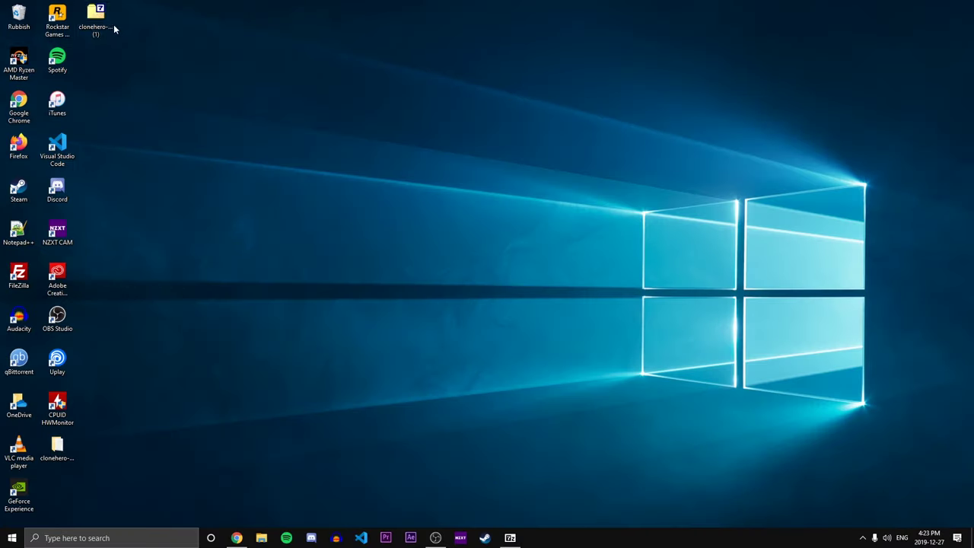
Open the extracted clonehero-win64 folder in a smaller File Explorer window.
double_click(55, 449)
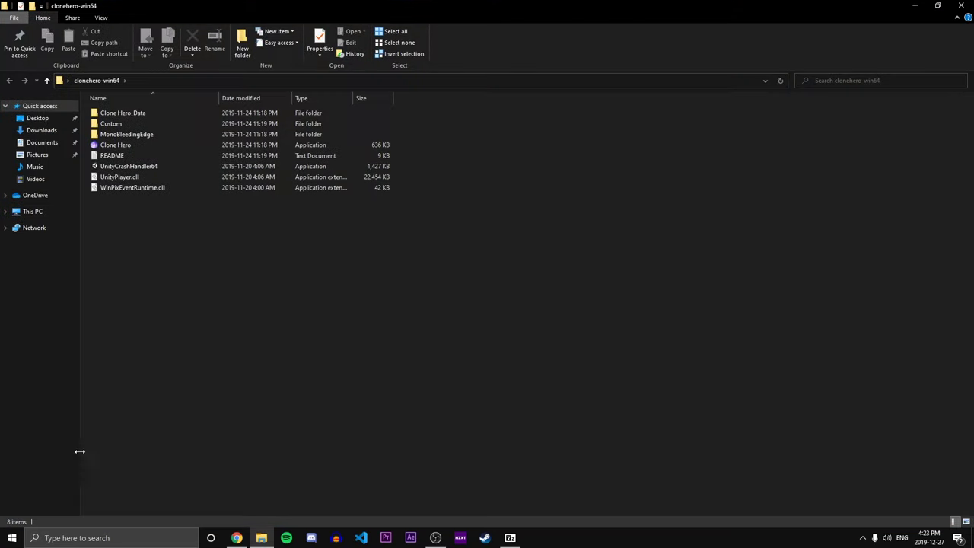
left_click_drag(429, 7, 475, 80)
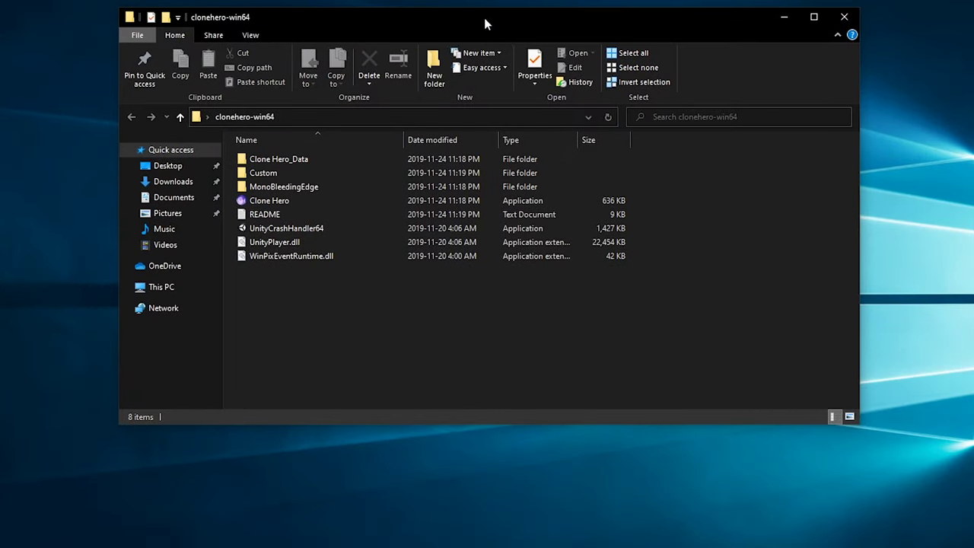
left_click(282, 202)
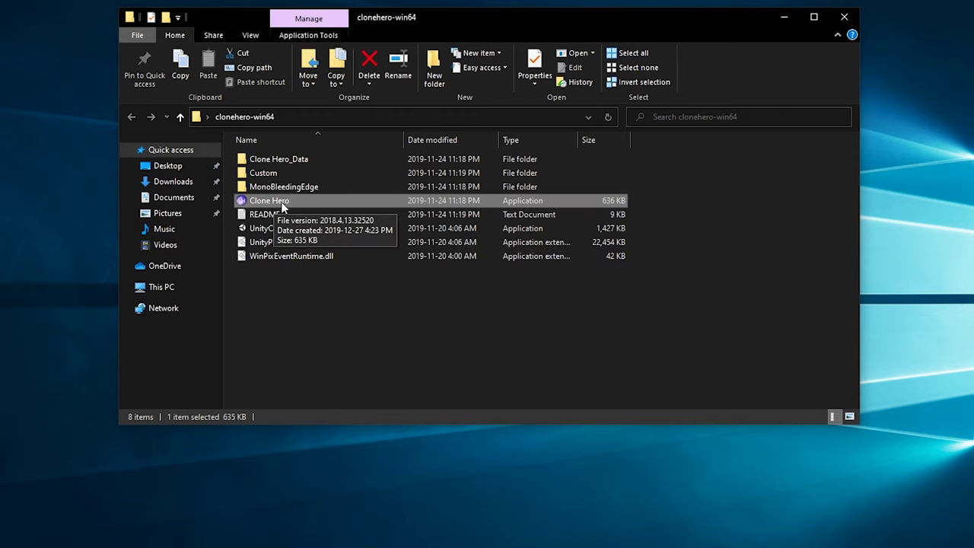
left_click(285, 328)
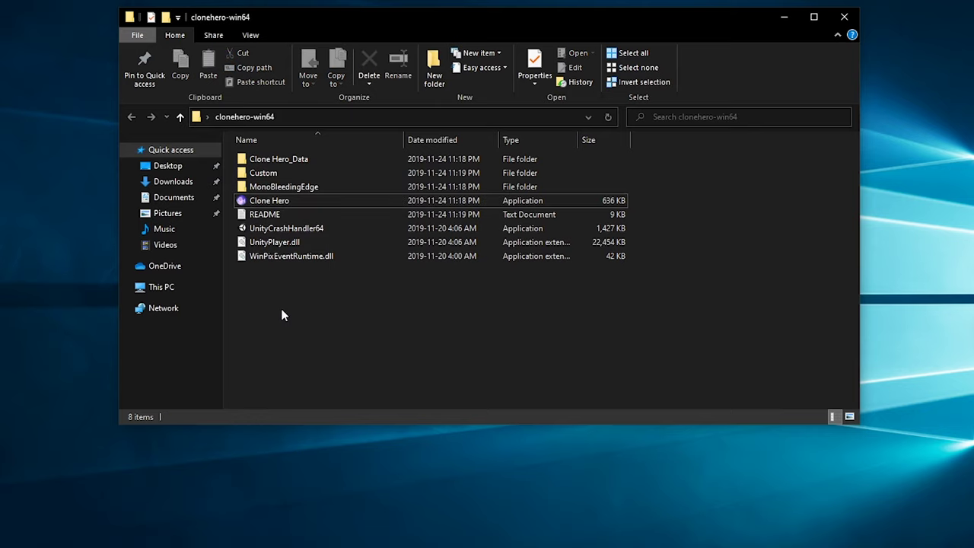
Create a new empty folder named Songs inside clonehero-win64.
right_click(280, 301)
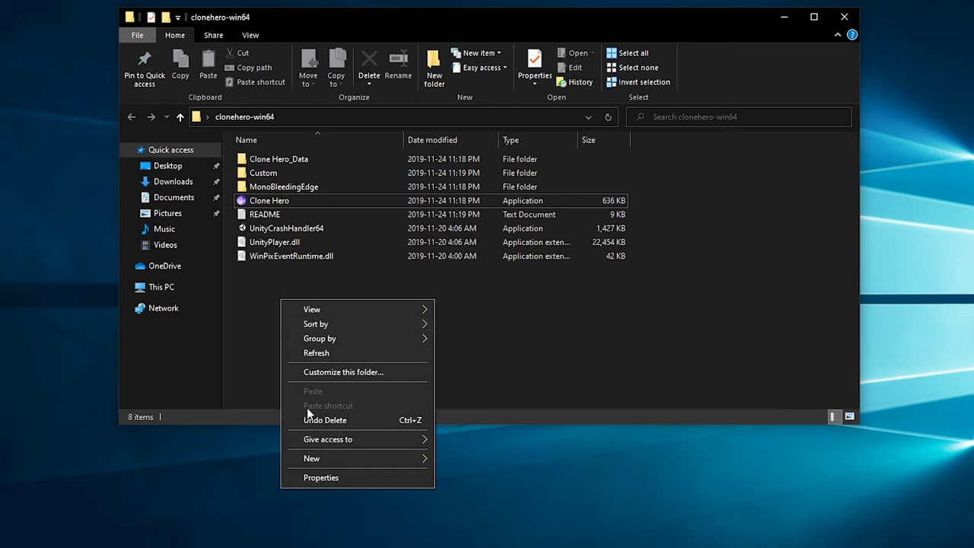
mouse_move(346, 459)
left_click(456, 459)
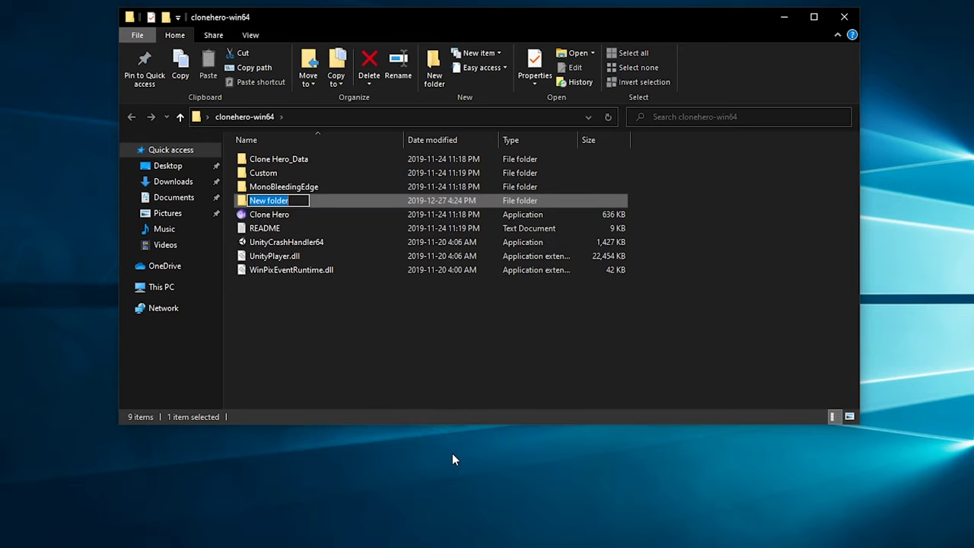
type("Songs")
key("Return")
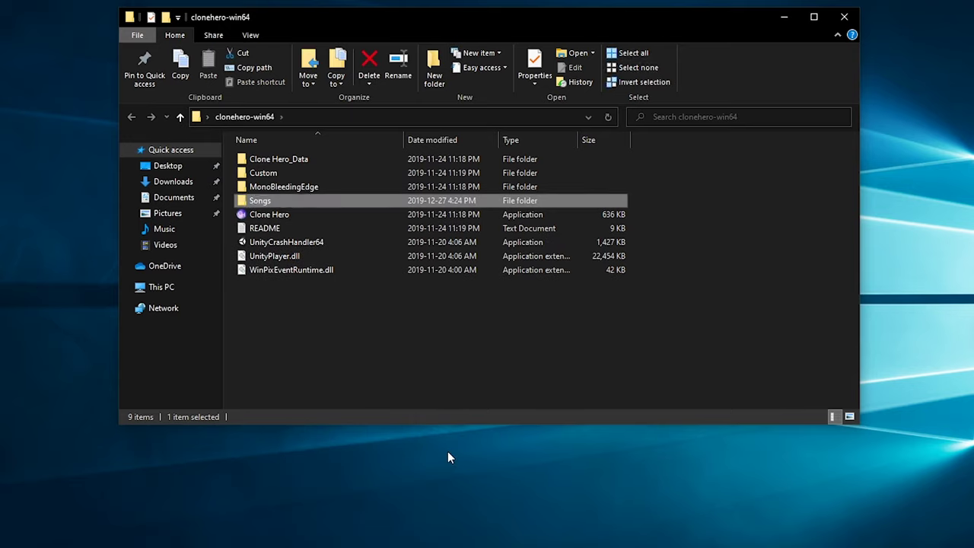
left_click(260, 325)
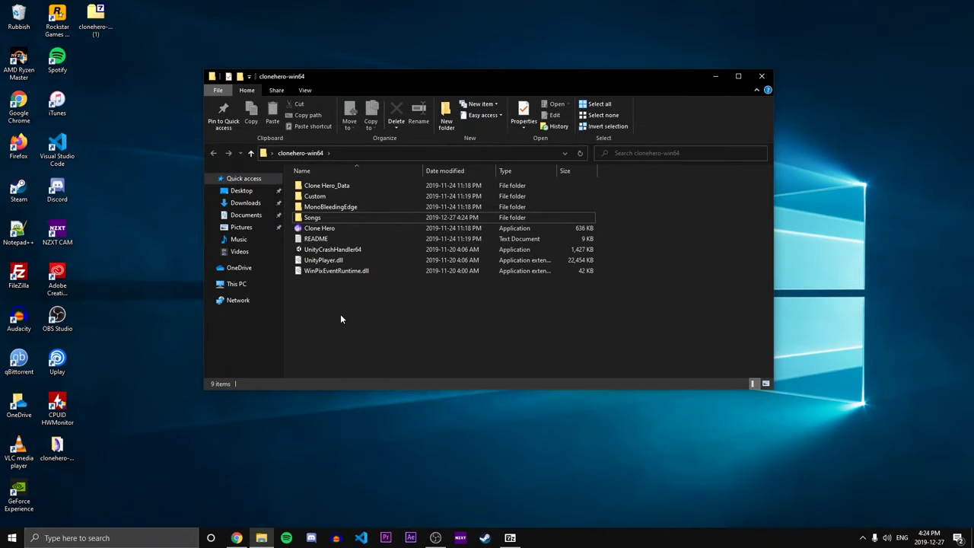
mouse_move(322, 221)
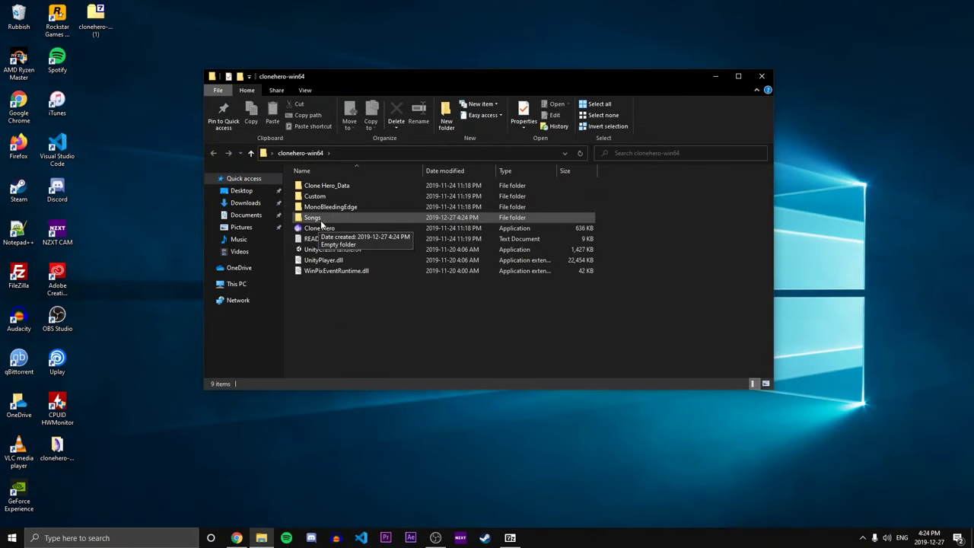
Follow Guitar Hero II's Download link in the Guitar Hero Games section of the songs spreadsheet.
left_click(237, 537)
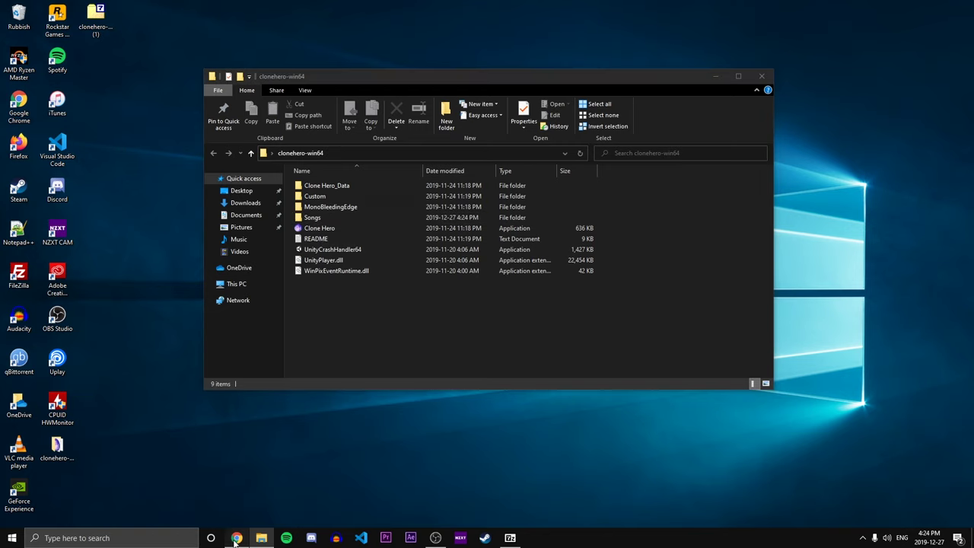
left_click(168, 9)
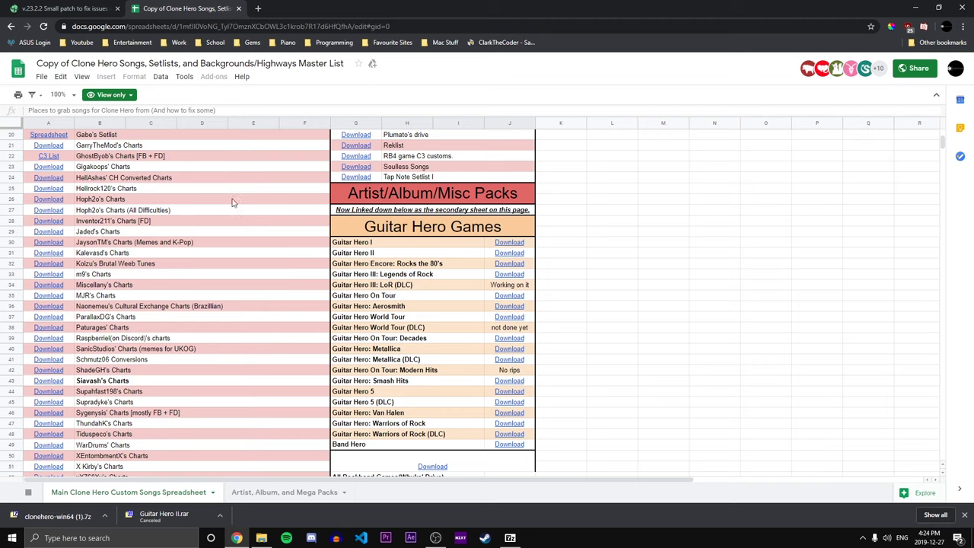
scroll(455, 293, "down", 2)
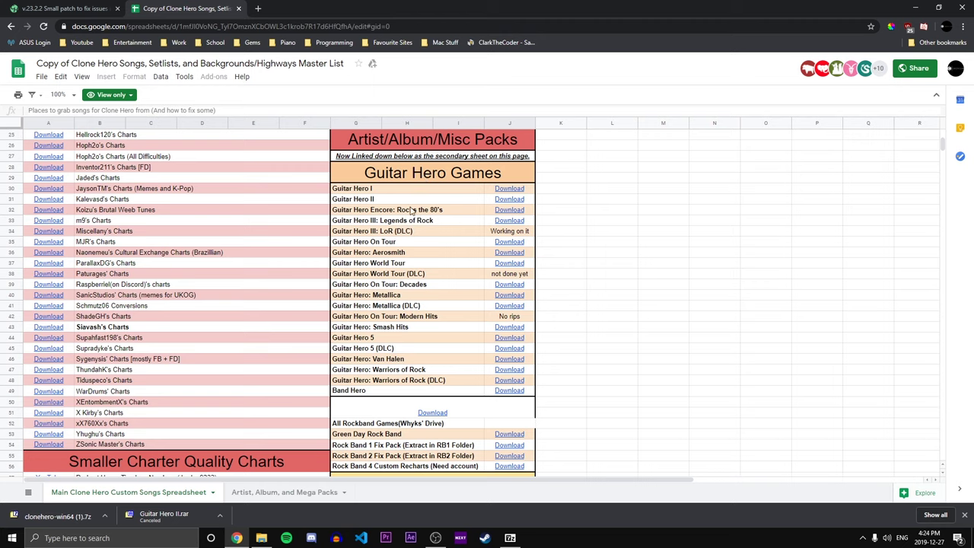
left_click(505, 200)
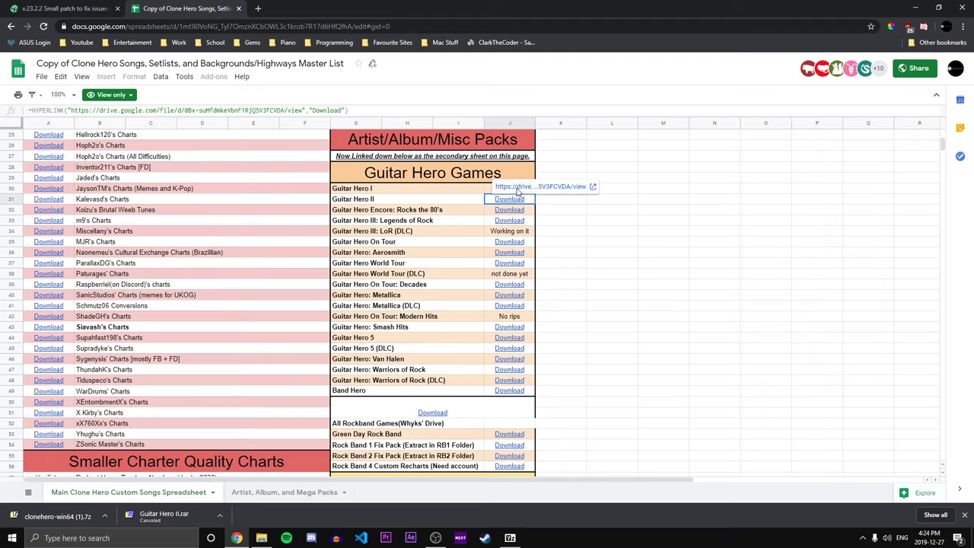
left_click(518, 187)
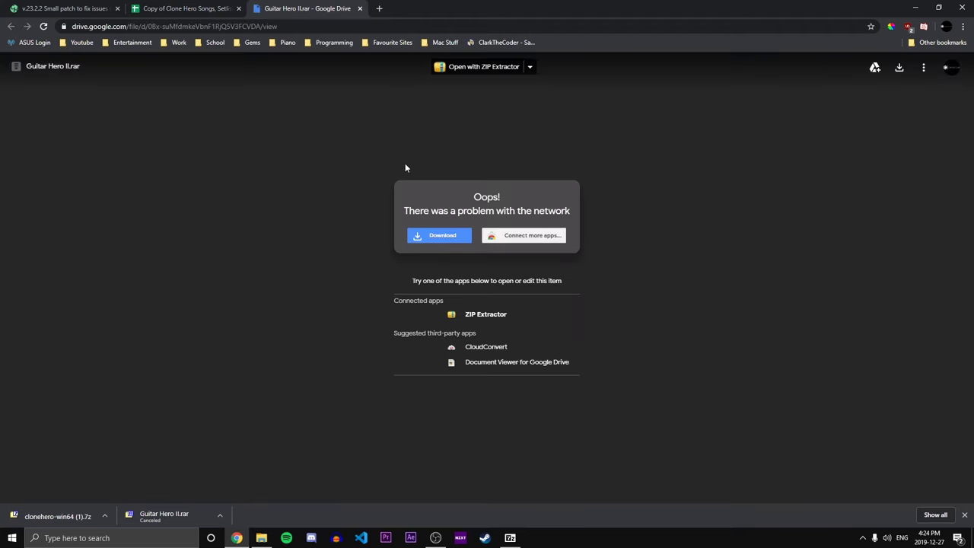
Download Guitar Hero II.rar from Google Drive to the Desktop, bypassing the virus-scan warning.
left_click(435, 236)
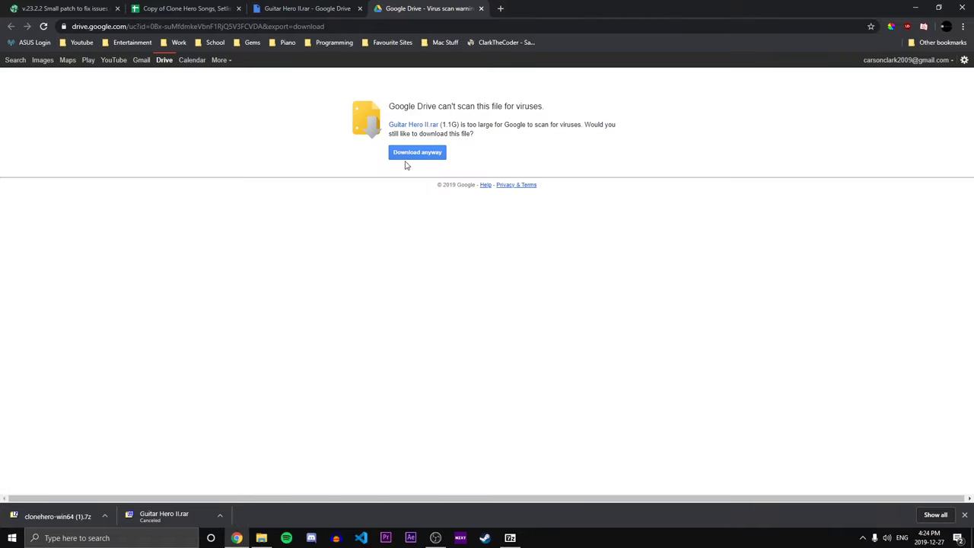
left_click(415, 154)
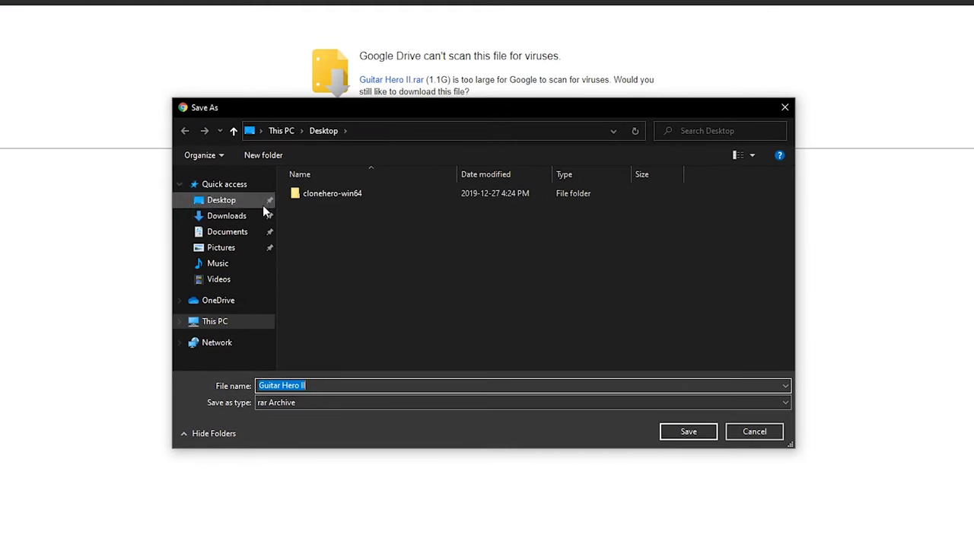
left_click(221, 200)
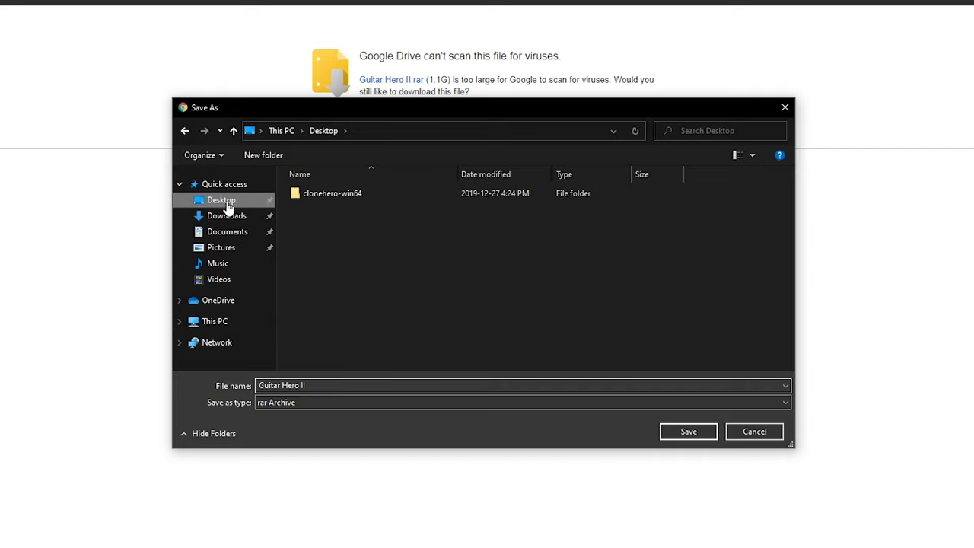
left_click(688, 431)
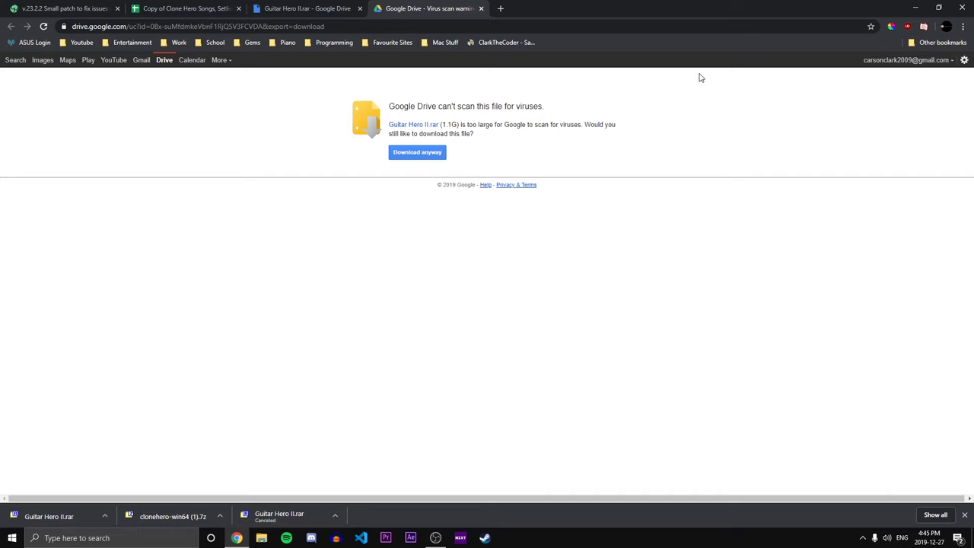
left_click(915, 8)
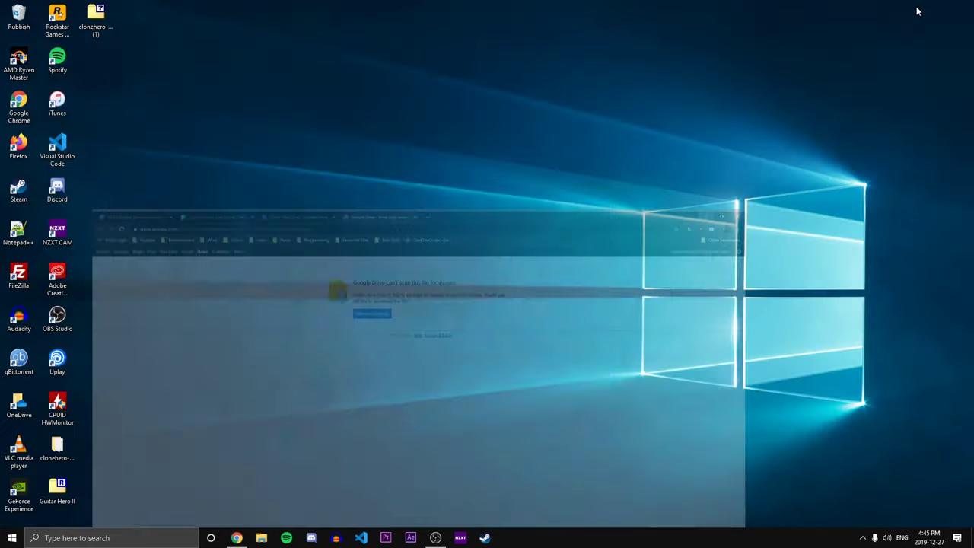
Extract Guitar Hero II.rar with 7-Zip into a Guitar Hero II folder on the Desktop.
double_click(63, 493)
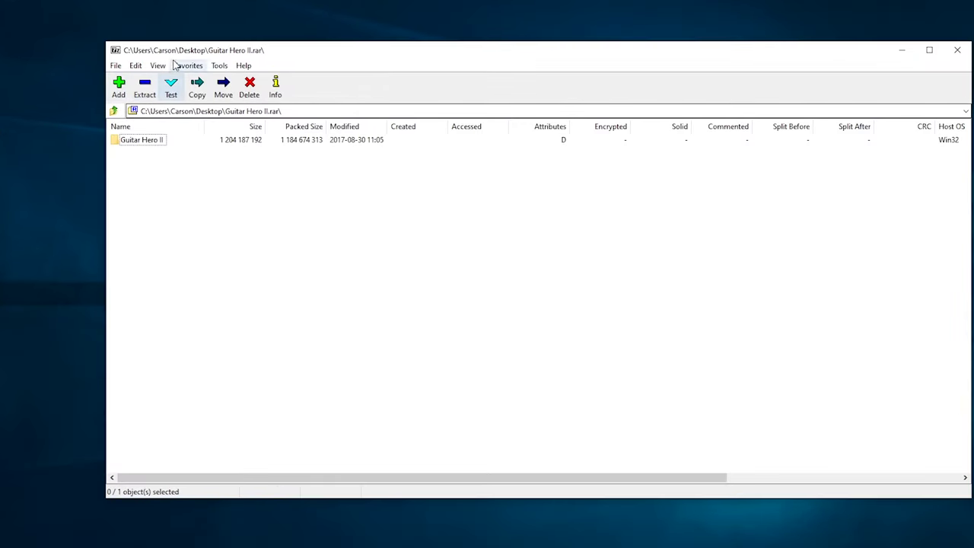
left_click(144, 86)
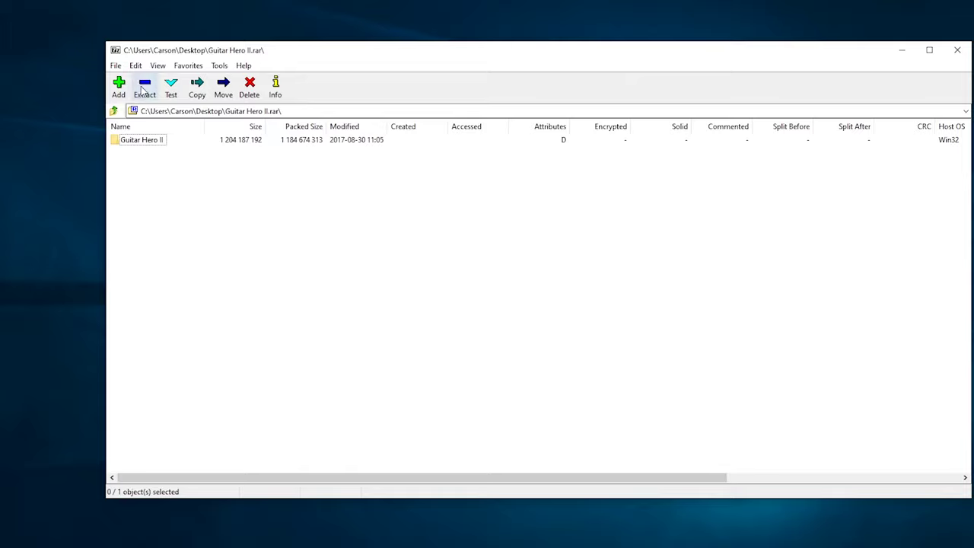
left_click(533, 331)
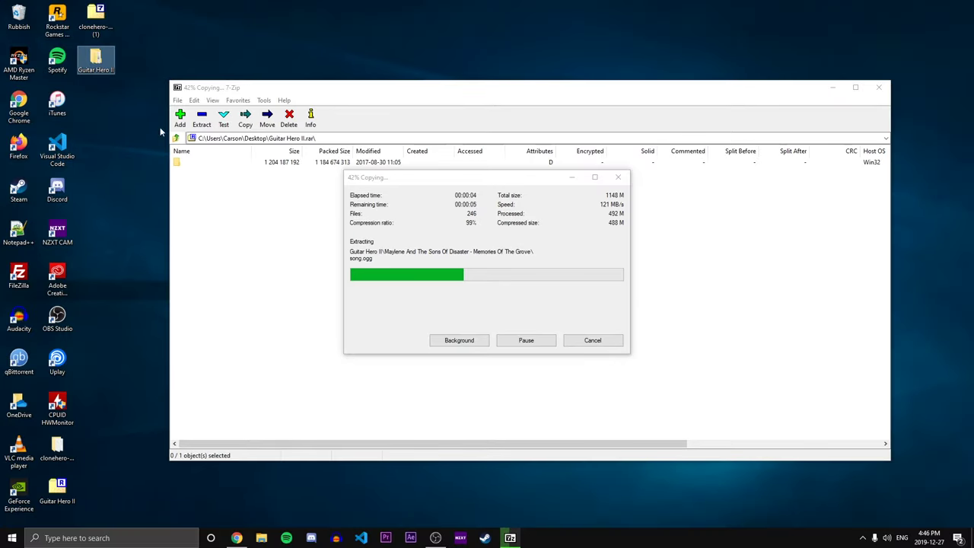
Move the Desktop's Guitar Hero II folder into clonehero-win64's Songs folder.
left_click(878, 87)
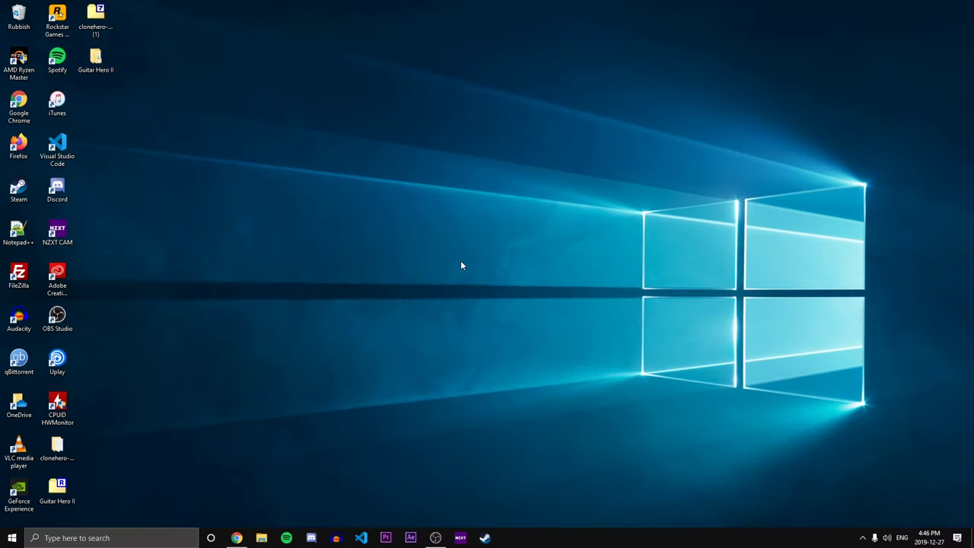
double_click(57, 449)
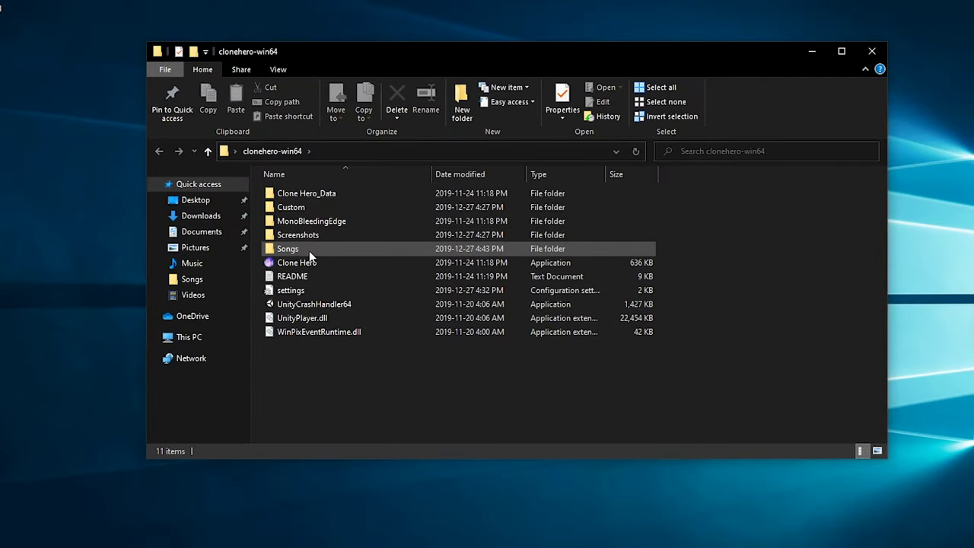
double_click(309, 252)
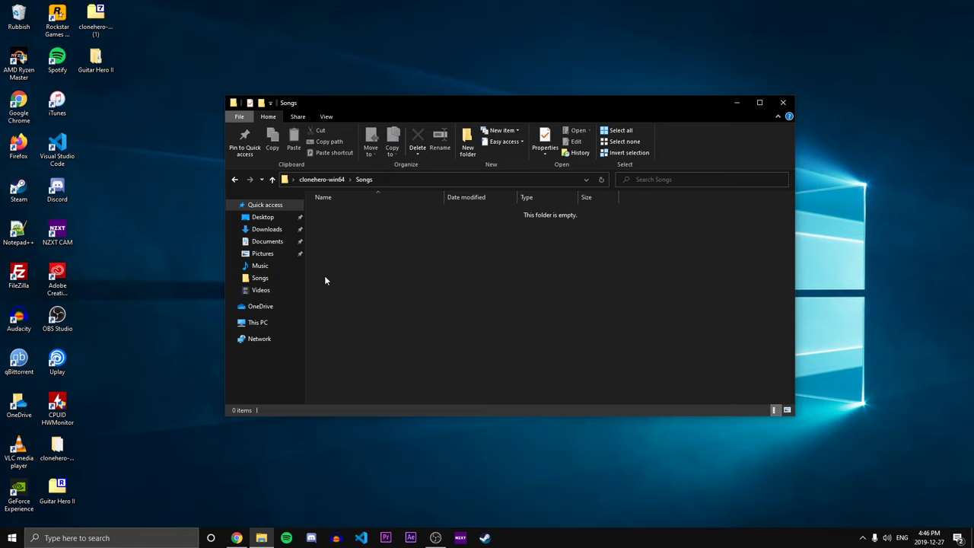
left_click_drag(95, 58, 352, 268)
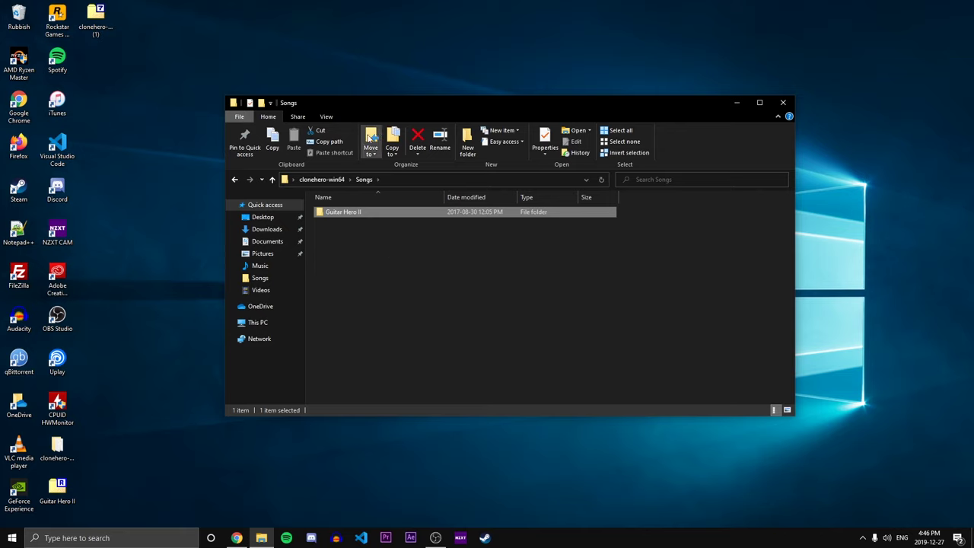
left_click(236, 179)
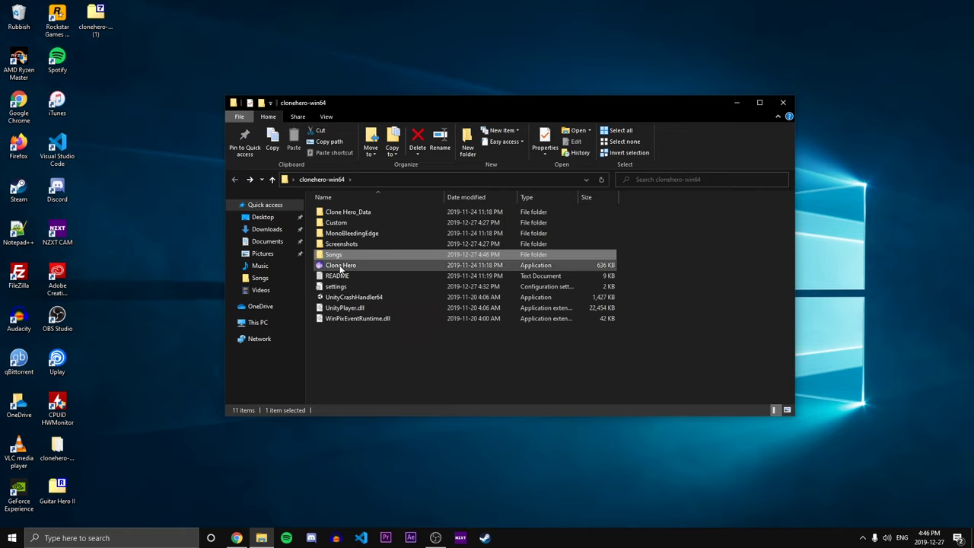
mouse_move(340, 256)
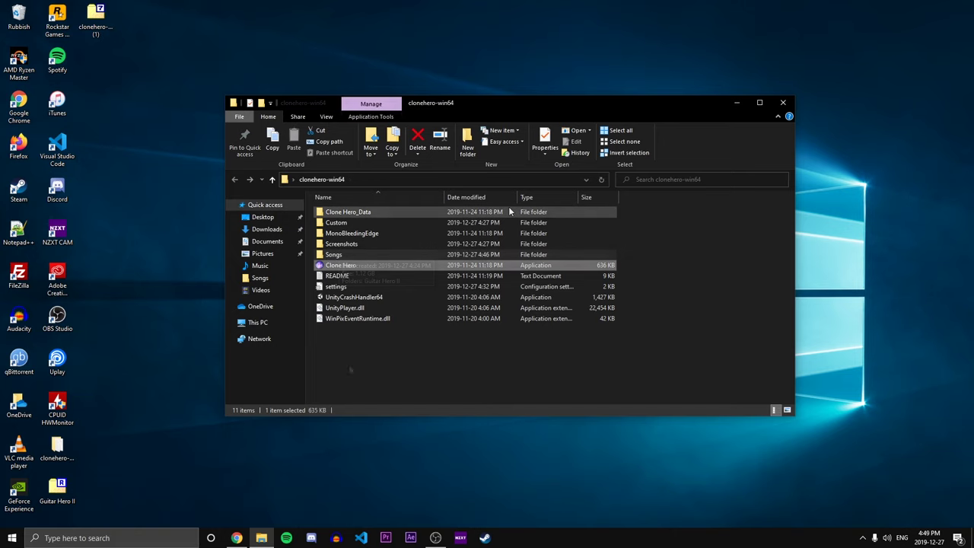
Launch Clone Hero.exe and get back to its main menu.
mouse_move(435, 265)
double_click(375, 265)
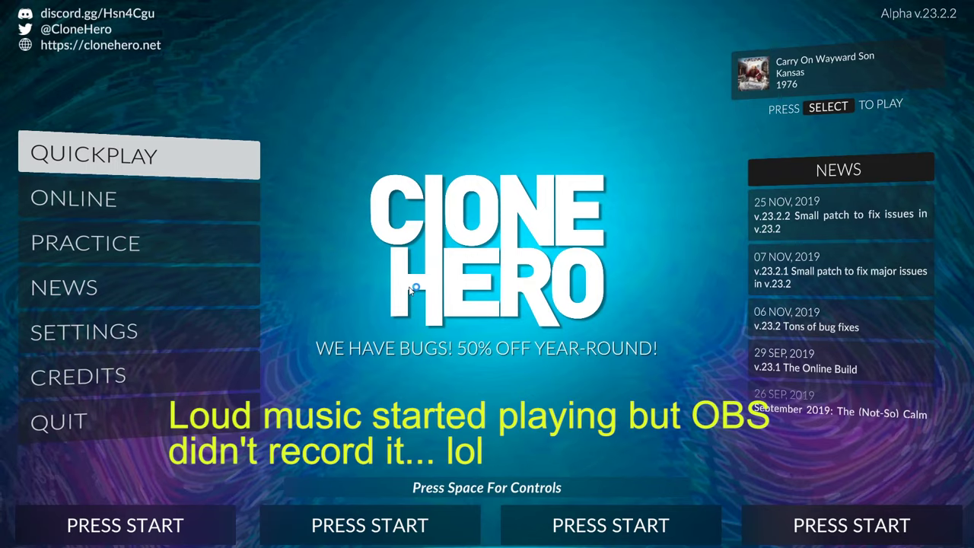
key("Return")
key("Return")
key("Down")
key("Down")
key("Down")
key("Down")
key("Return")
key("Down")
key("Return")
key("Escape")
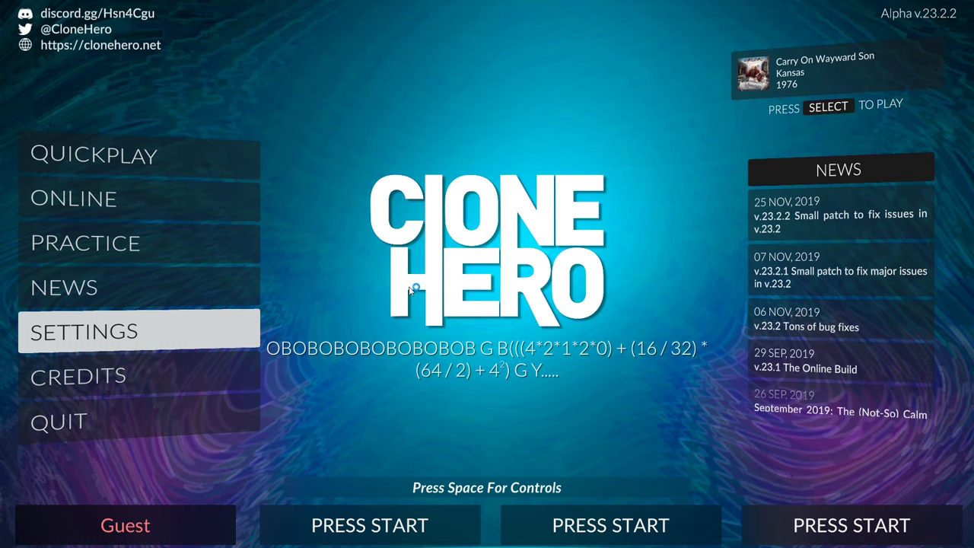
Dismiss the guest player's options and open Settings on the General page.
key("Return")
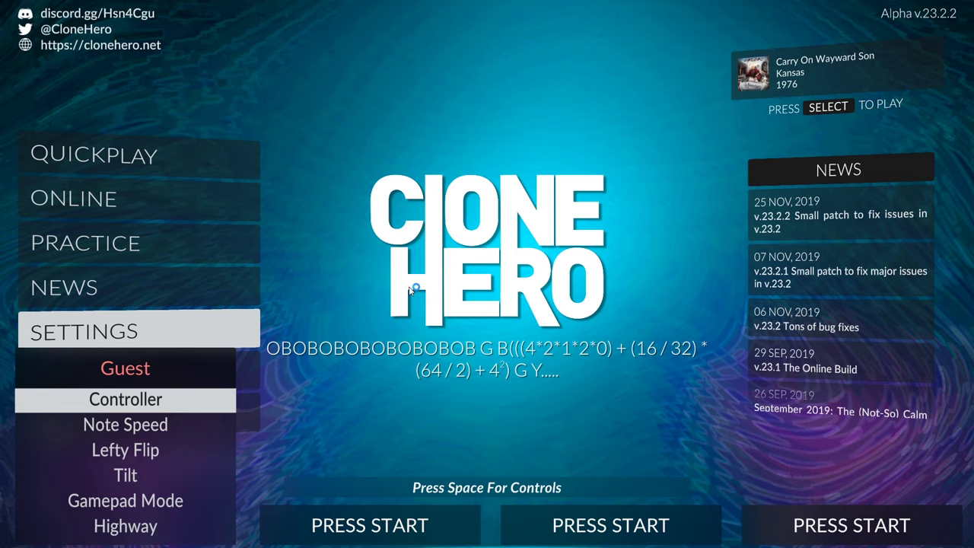
key("Return")
key("Escape")
key("Escape")
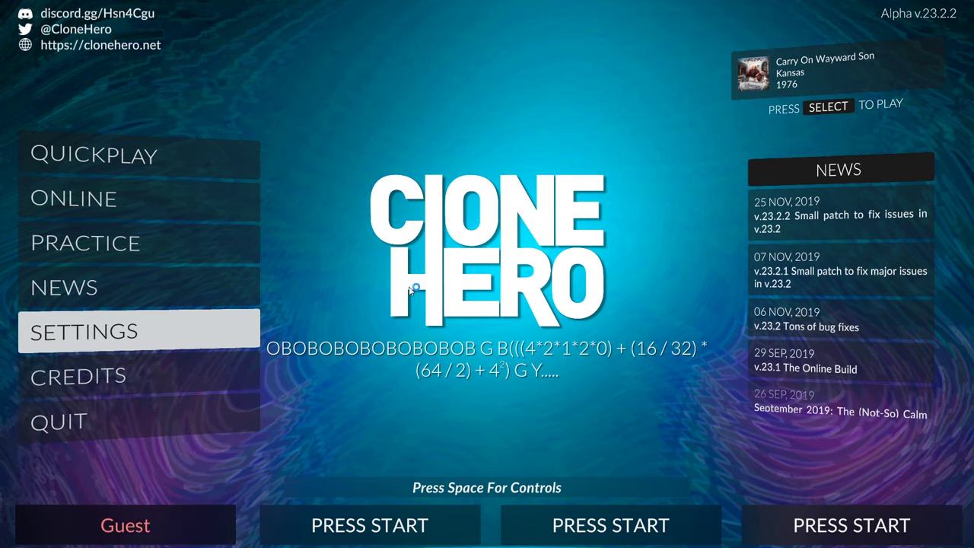
key("Down")
key("Up")
key("Return")
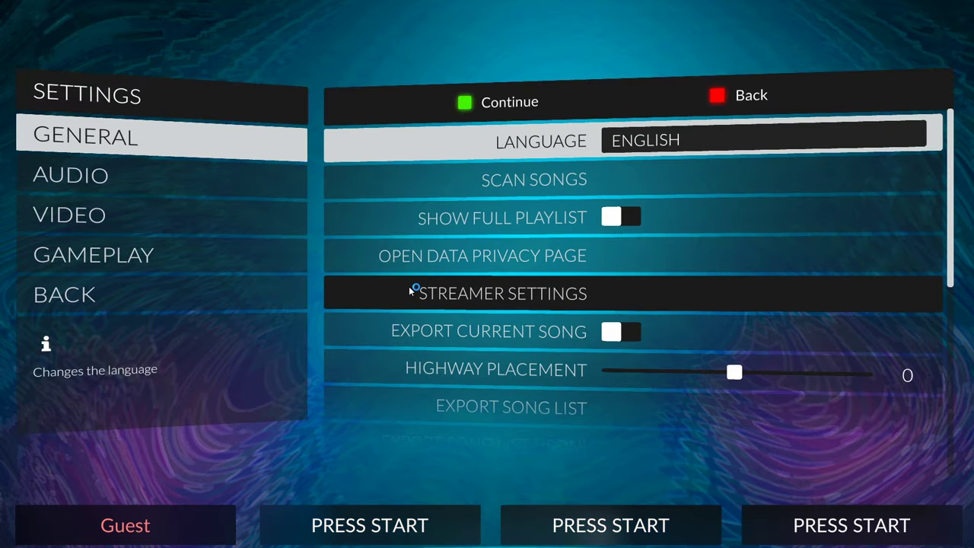
Run a full song scan, finding 88 songs with 0 errors, then return to the main menu.
key("Down")
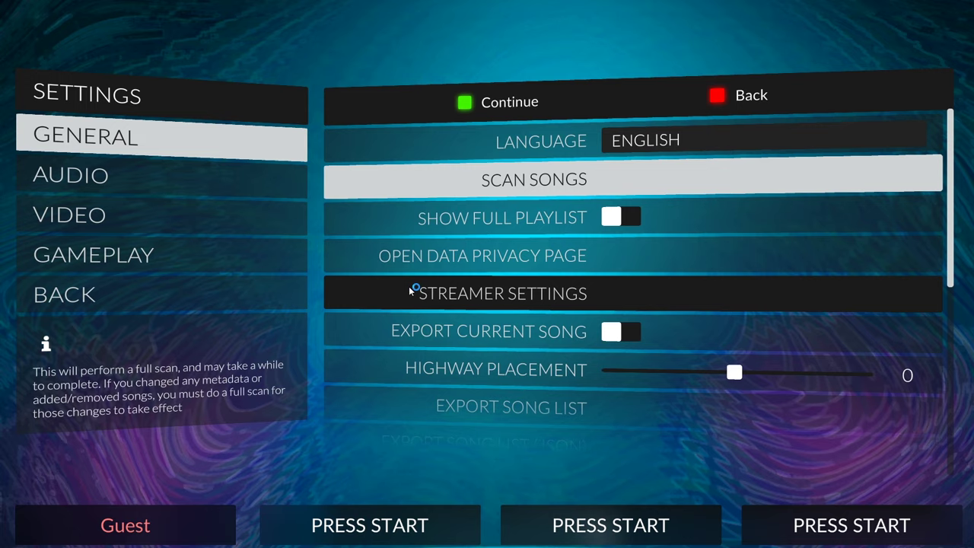
key("Return")
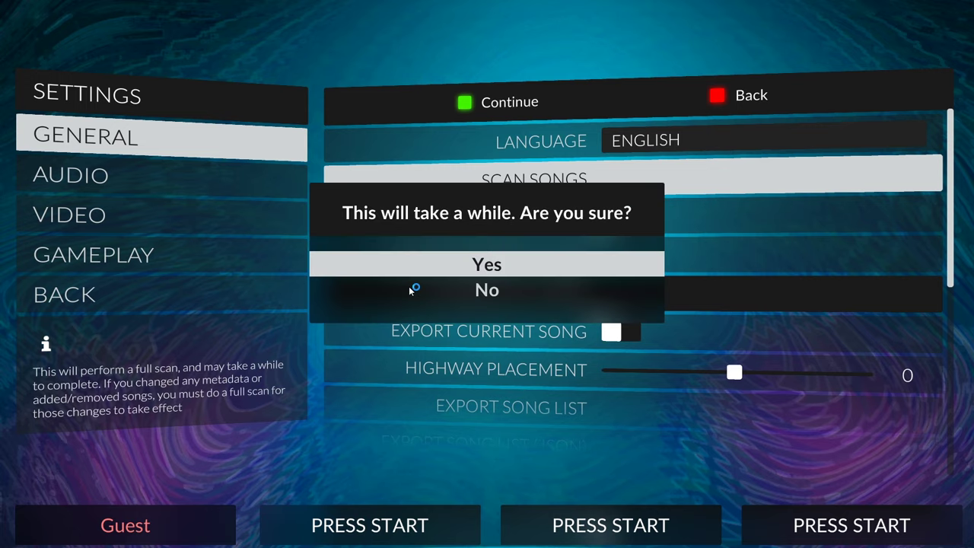
key("Return")
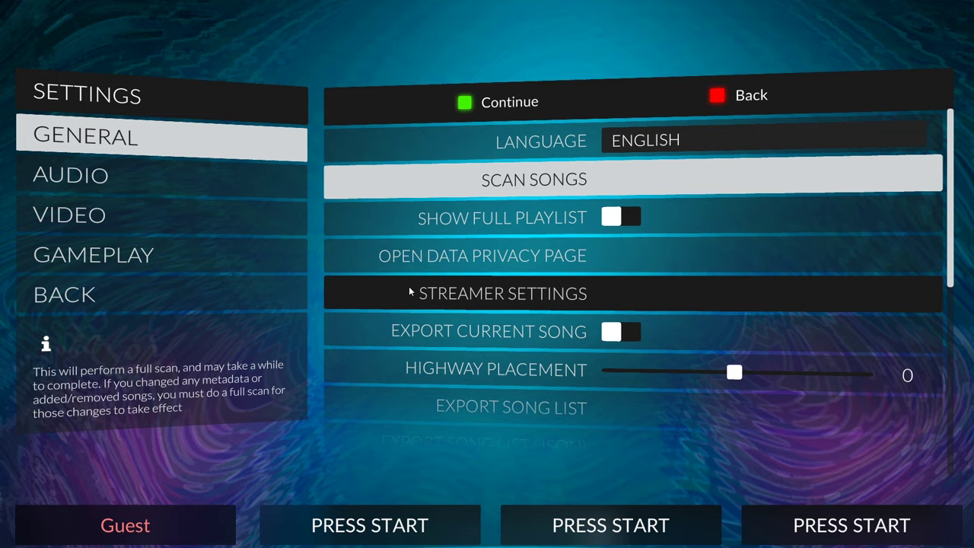
key("Escape")
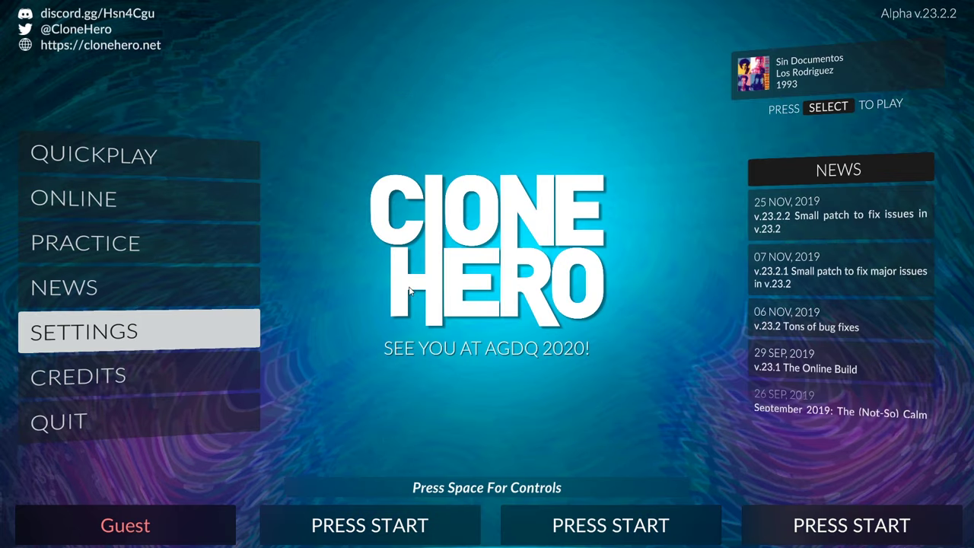
key("Up")
key("Up")
key("Up")
key("Up")
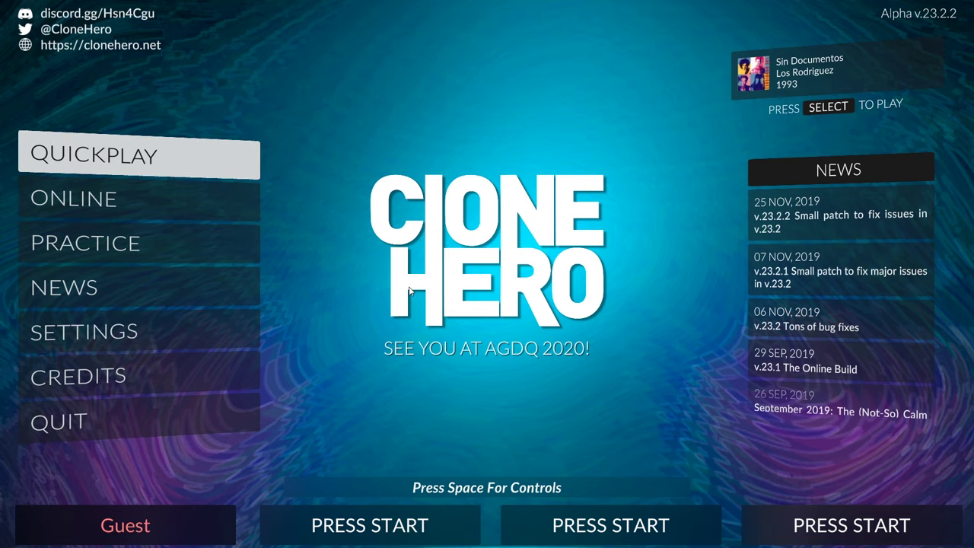
key("Return")
key("Down")
key("Down")
key("Down")
key("Down")
key("Down")
key("Down")
key("Down")
key("Down")
key("Down")
key("Down")
key("Down")
key("Down")
key("Down")
key("Down")
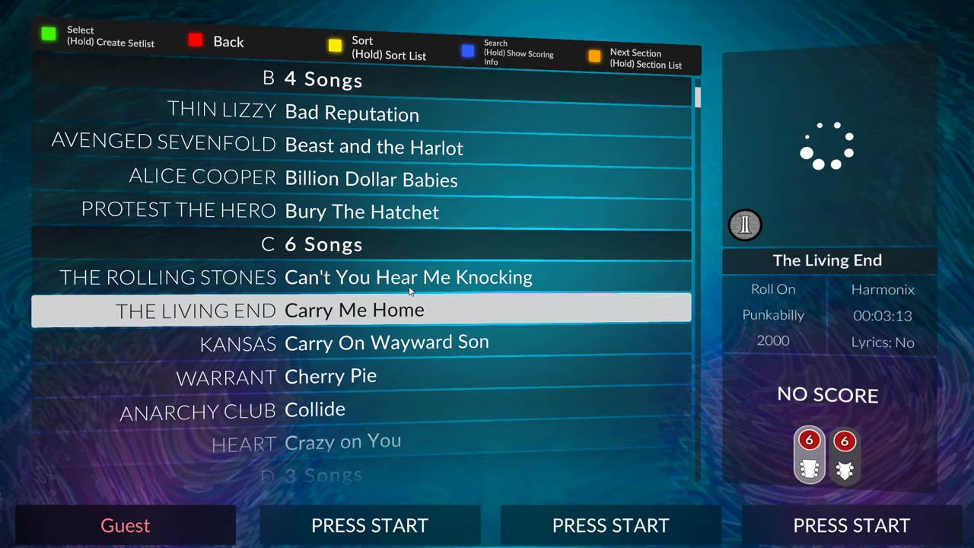
key("Down")
key("Down")
key("Down")
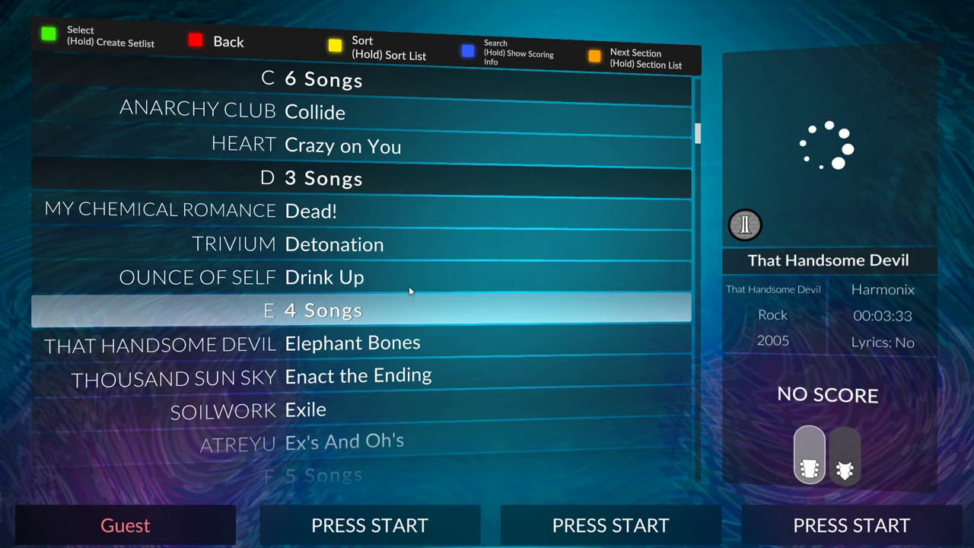
key("Escape")
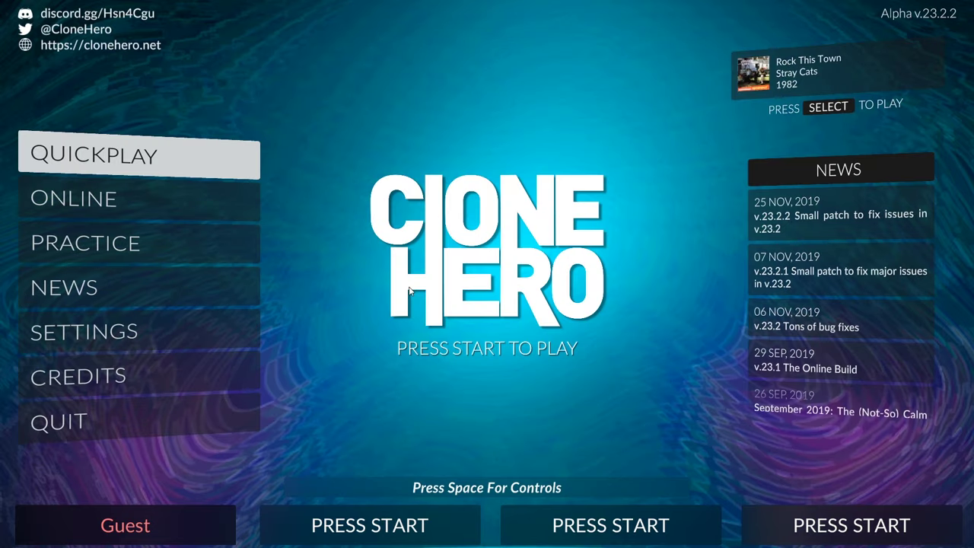